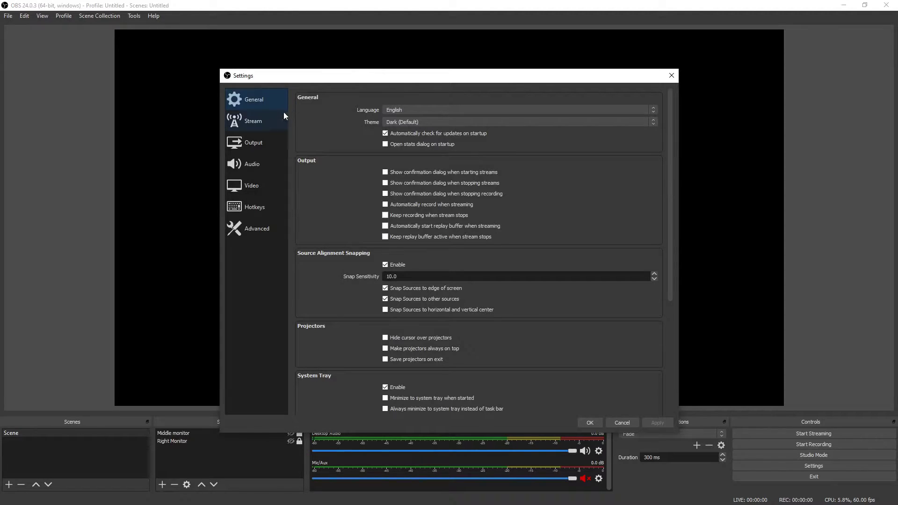
- Set both the base canvas resolution and the output scaled resolution to 1920x1080 in the video settings
{"action": "left_click", "coordinate": [272, 188]}
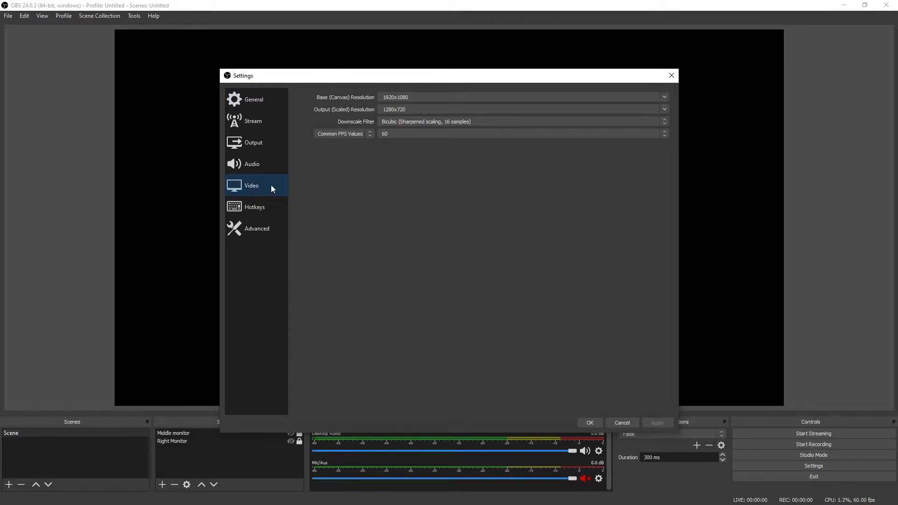
{"action": "left_click", "coordinate": [666, 98]}
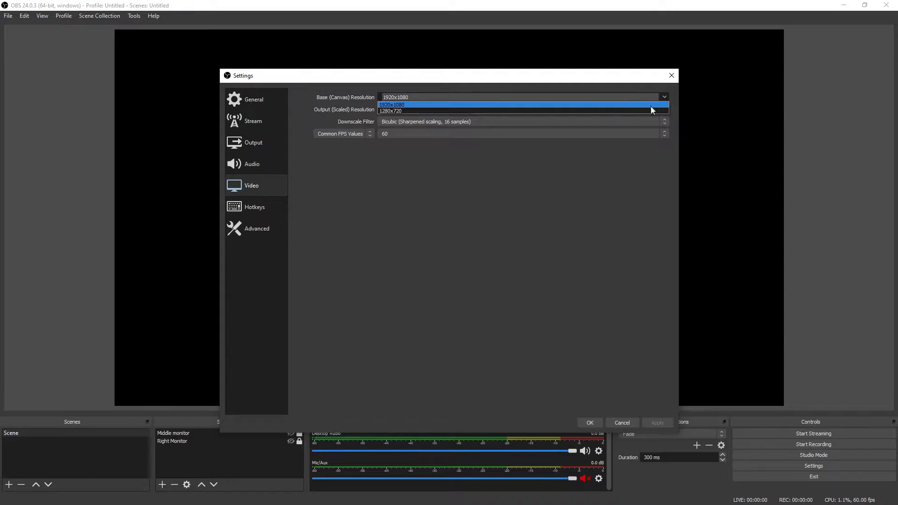
{"action": "left_click", "coordinate": [655, 105]}
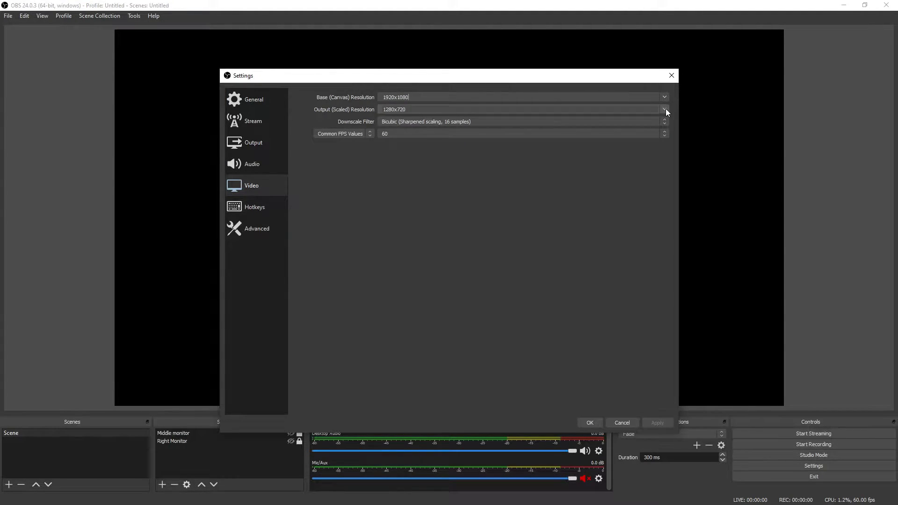
{"action": "left_click", "coordinate": [665, 109]}
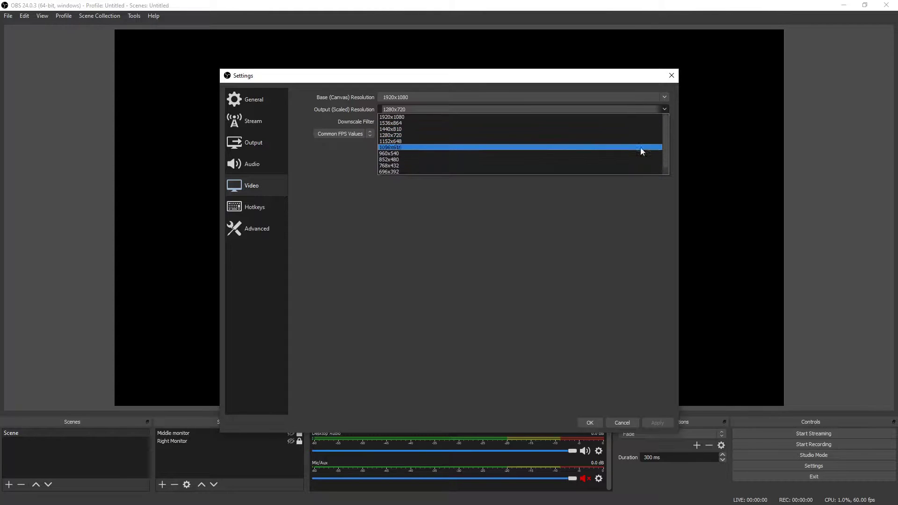
{"action": "left_click", "coordinate": [648, 119]}
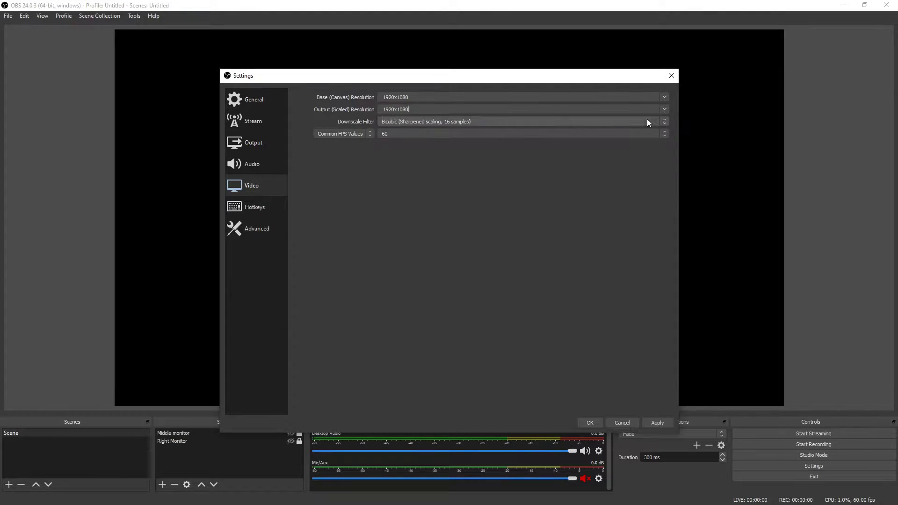
- Set the downscale filter to Bilinear and the common FPS value to 60, and apply the video settings
{"action": "left_click", "coordinate": [649, 120]}
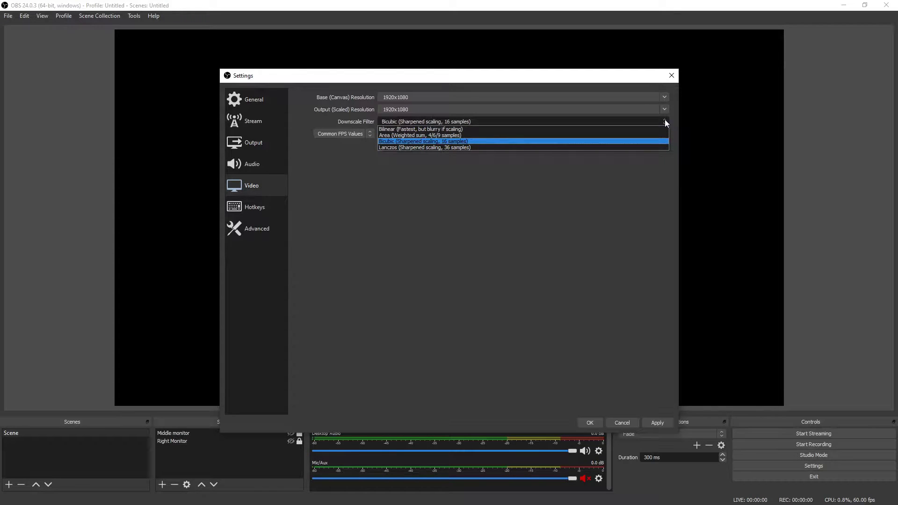
{"action": "left_click", "coordinate": [635, 130]}
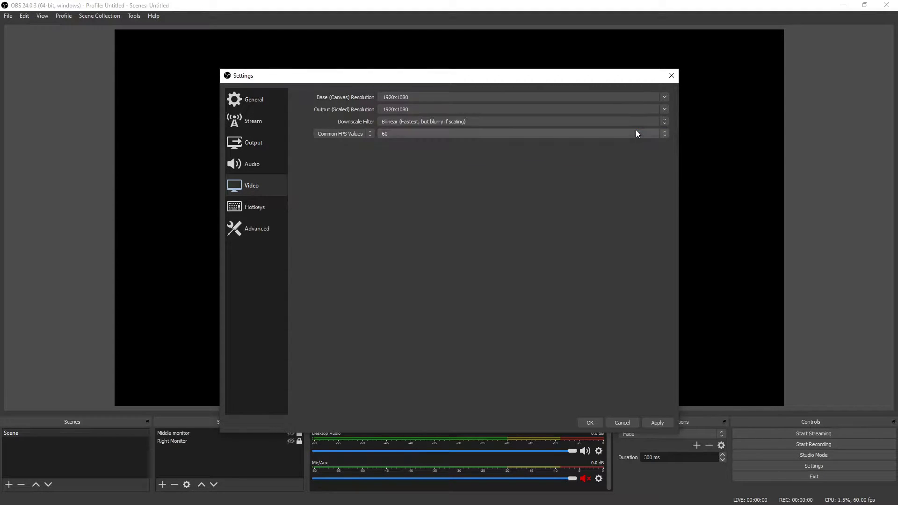
{"action": "left_click", "coordinate": [666, 136]}
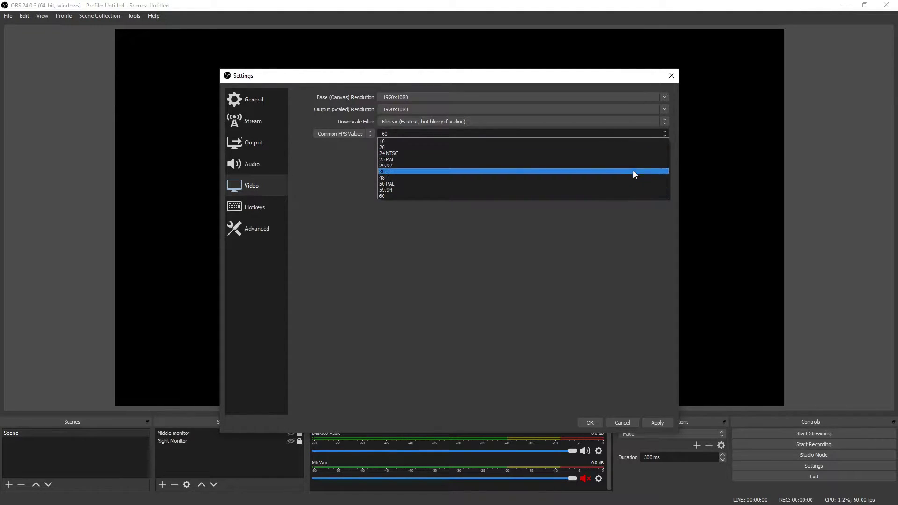
{"action": "left_click", "coordinate": [622, 197]}
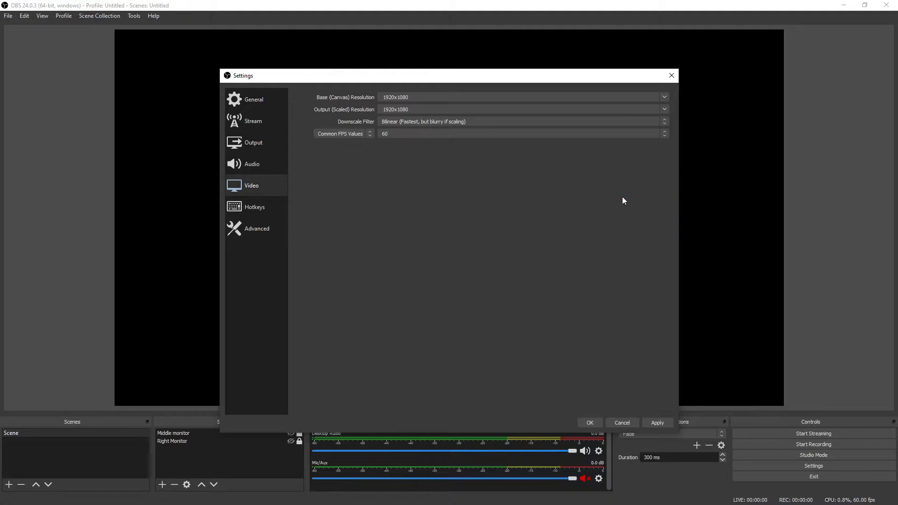
{"action": "left_click", "coordinate": [657, 423]}
- Set the output mode to Advanced and bring up the recording output settings
{"action": "left_click", "coordinate": [260, 143]}
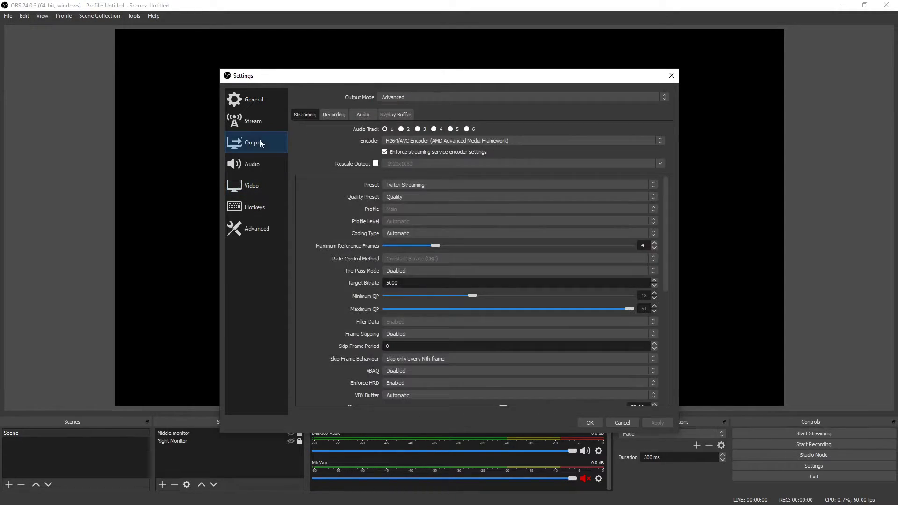
{"action": "left_click", "coordinate": [400, 97]}
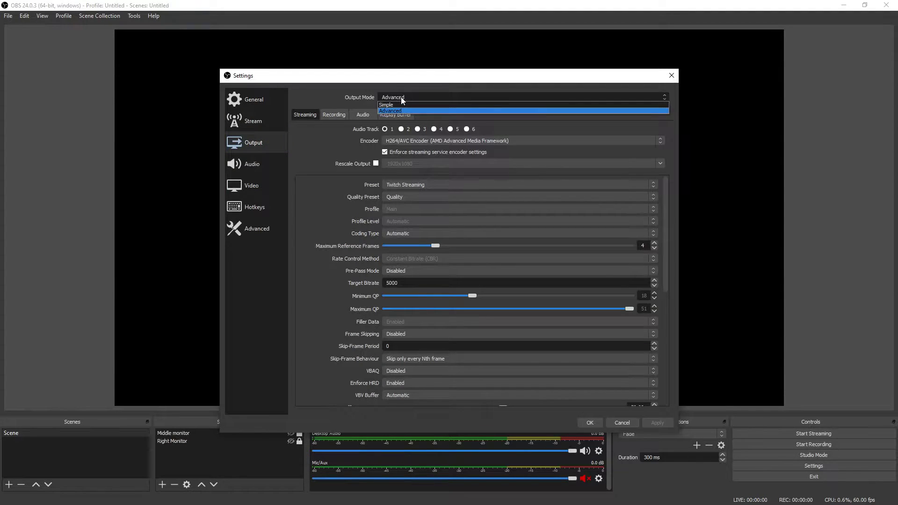
{"action": "left_click", "coordinate": [411, 110]}
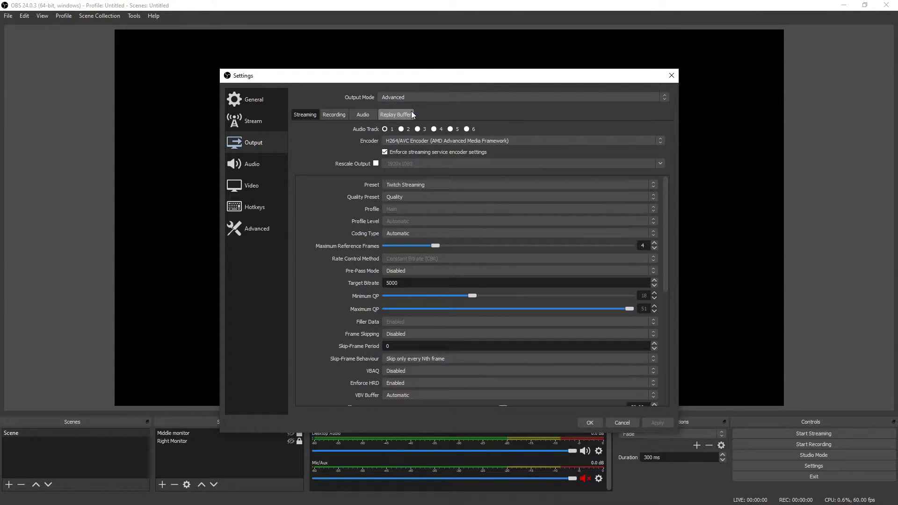
{"action": "left_click", "coordinate": [332, 114]}
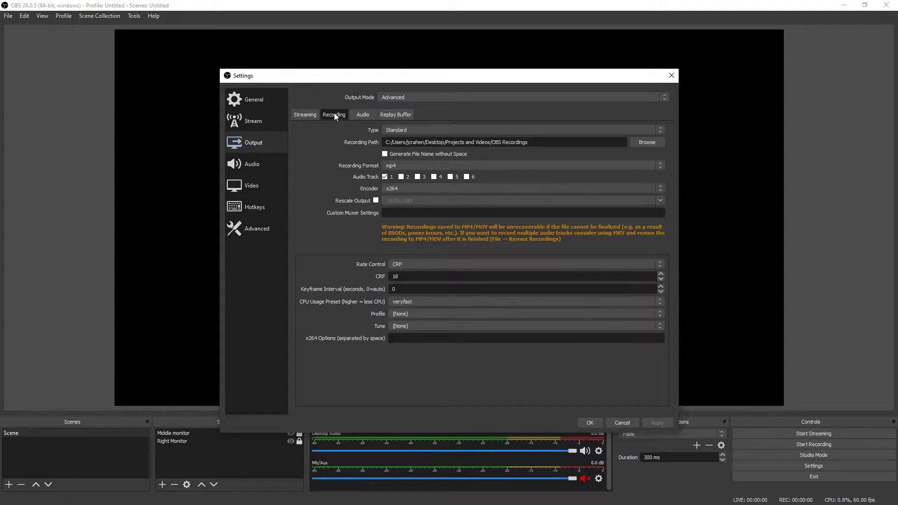
- Set the recording type to Standard and the recording format to mp4, checking the recording path
{"action": "left_click", "coordinate": [475, 131]}
{"action": "left_click", "coordinate": [439, 138]}
{"action": "left_click_drag", "start_coordinate": [530, 142], "coordinate": [384, 142]}
{"action": "left_click", "coordinate": [575, 142]}
{"action": "left_click", "coordinate": [390, 166]}
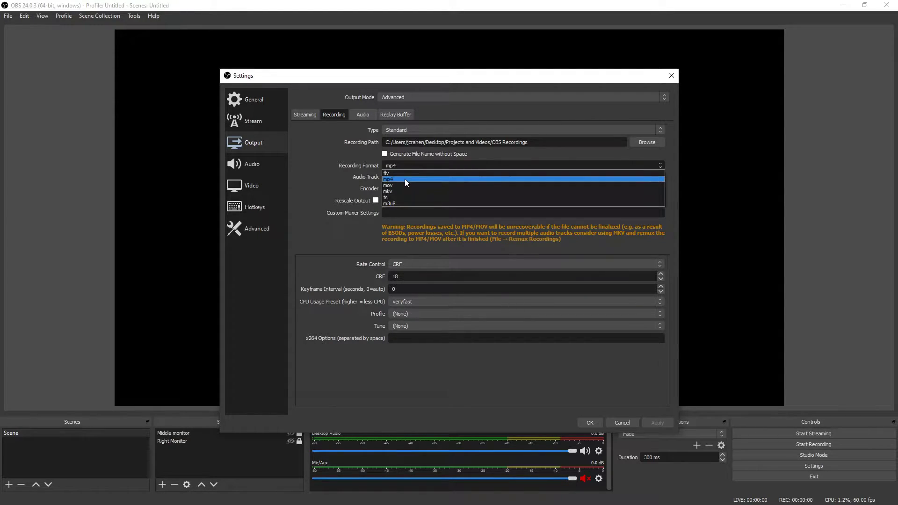
{"action": "left_click", "coordinate": [405, 179]}
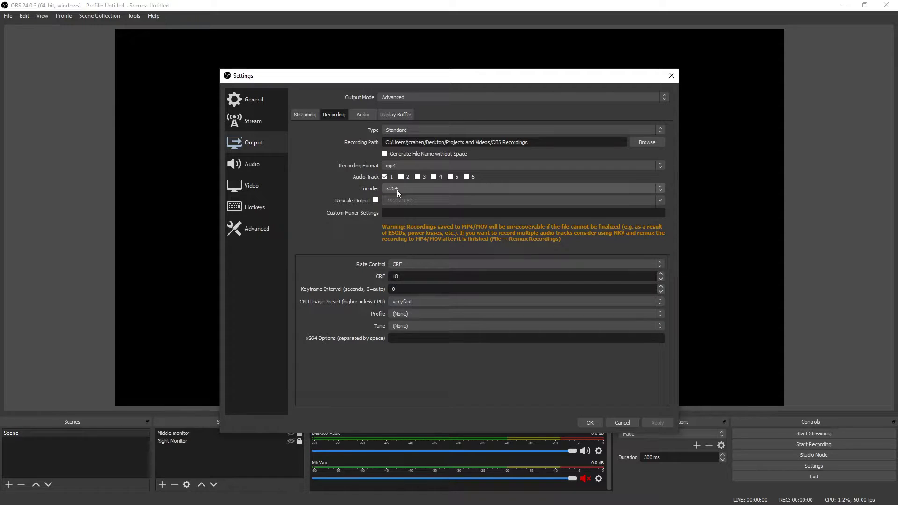
- Set the recording encoder to H264/AVC Encoder (AMD Advanced Media Framework) and choose its Recording preset
{"action": "left_click", "coordinate": [397, 189]}
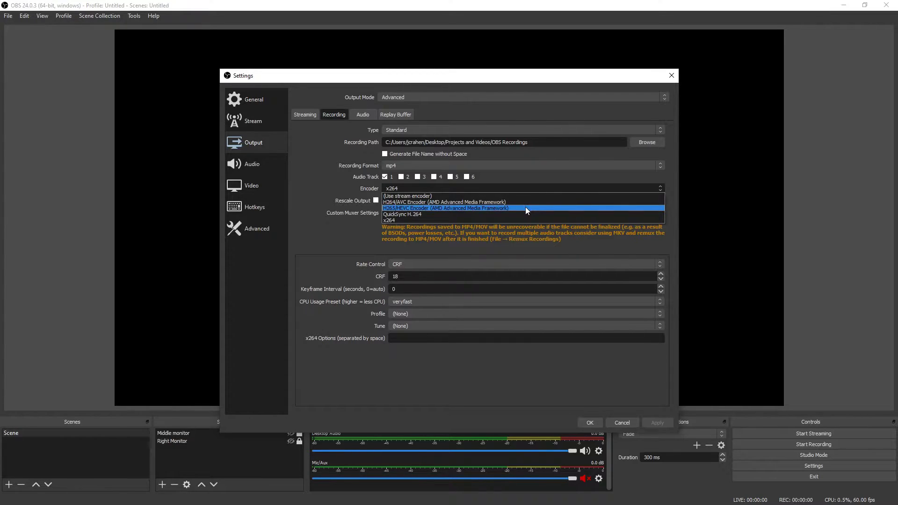
{"action": "key", "text": "Escape"}
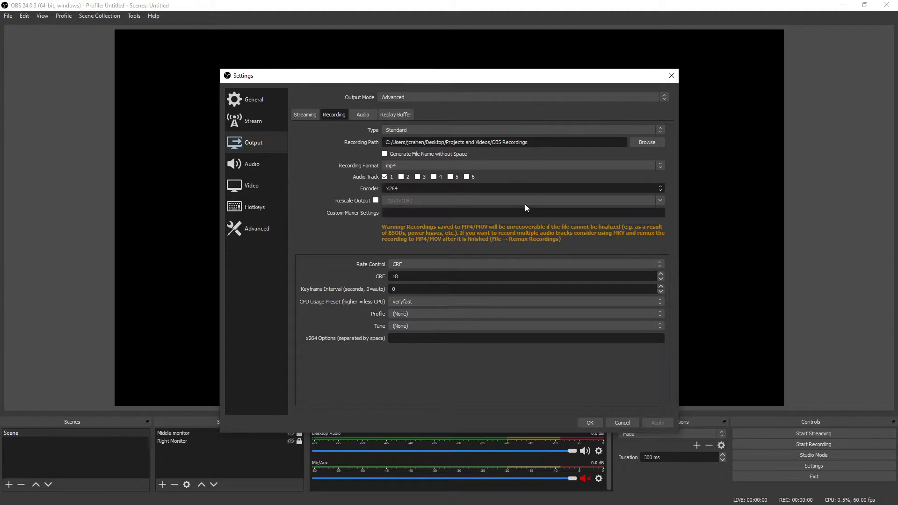
{"action": "key", "text": "Down"}
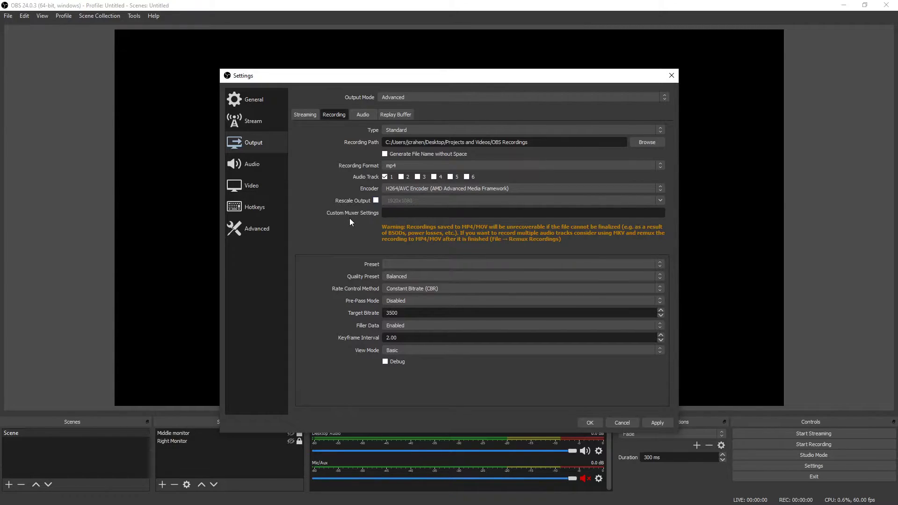
{"action": "left_click", "coordinate": [398, 264]}
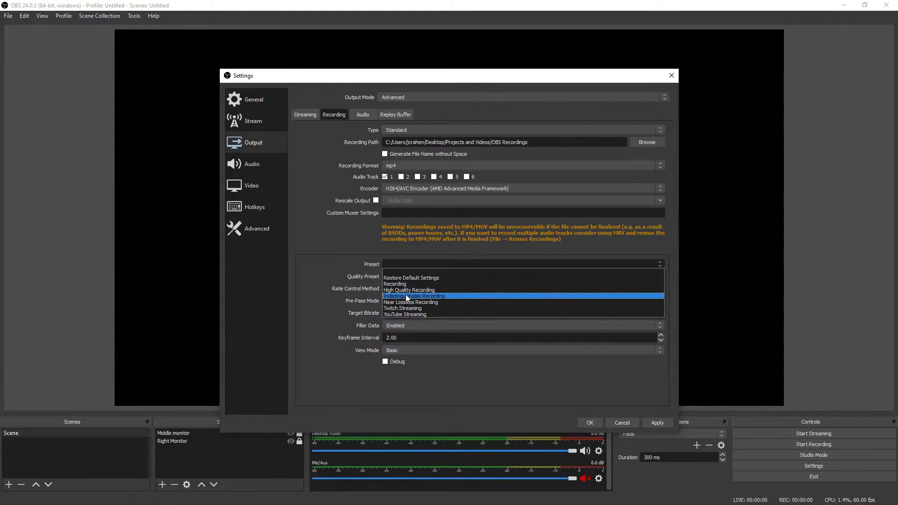
{"action": "left_click", "coordinate": [416, 285]}
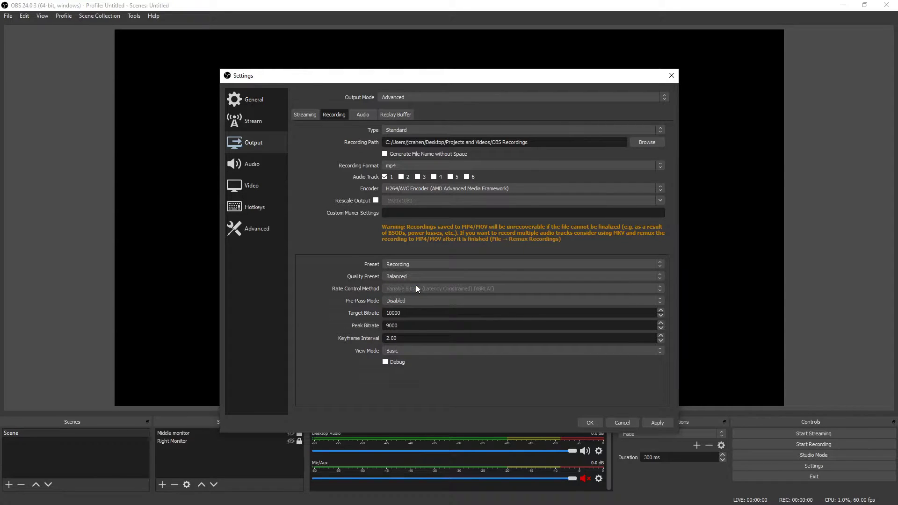
- Set the H264 encoder's quality preset to Quality and its pre-pass mode to Disabled
{"action": "left_click", "coordinate": [416, 277]}
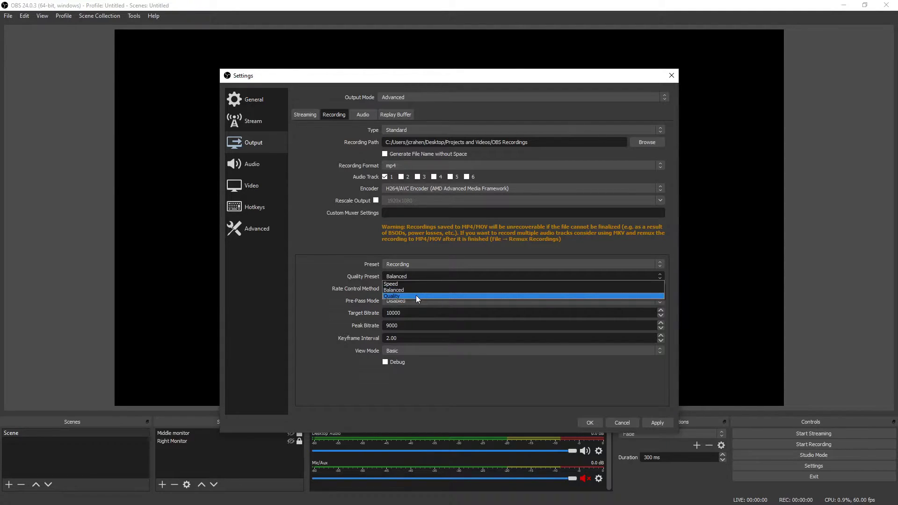
{"action": "left_click", "coordinate": [416, 296]}
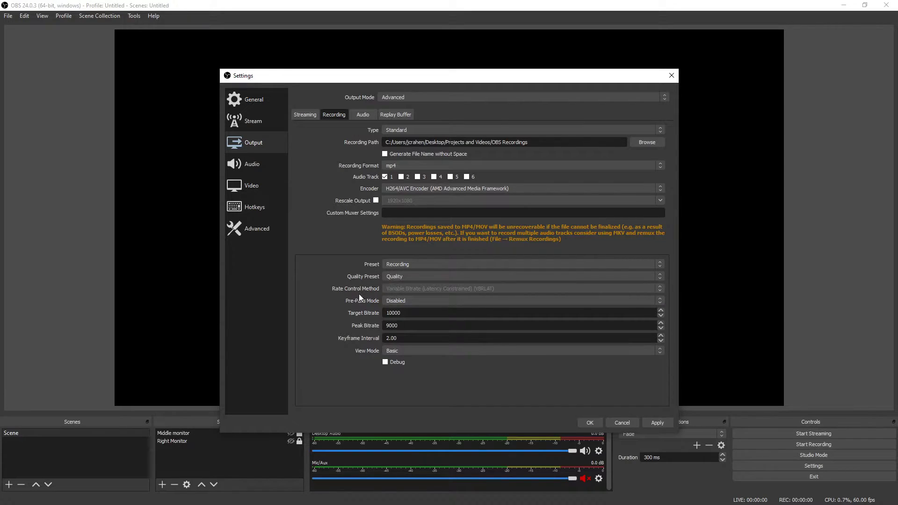
{"action": "left_click", "coordinate": [414, 300]}
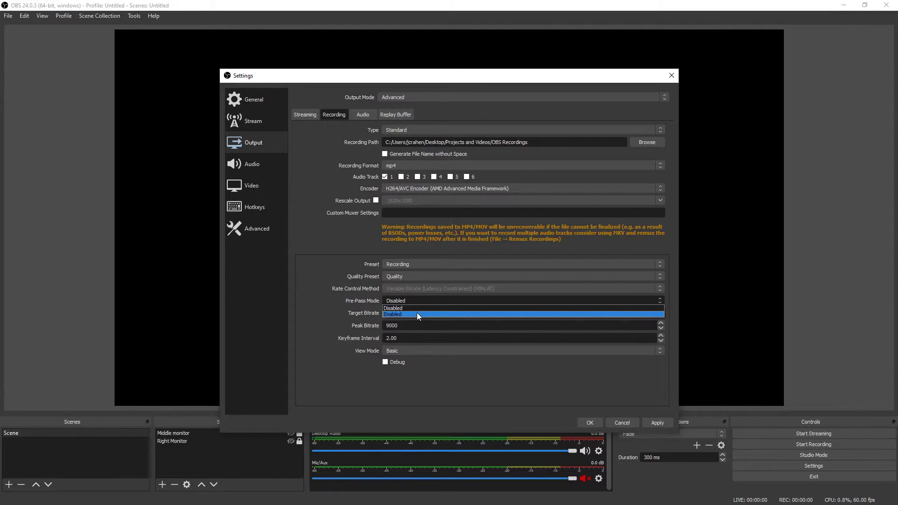
{"action": "left_click", "coordinate": [418, 309]}
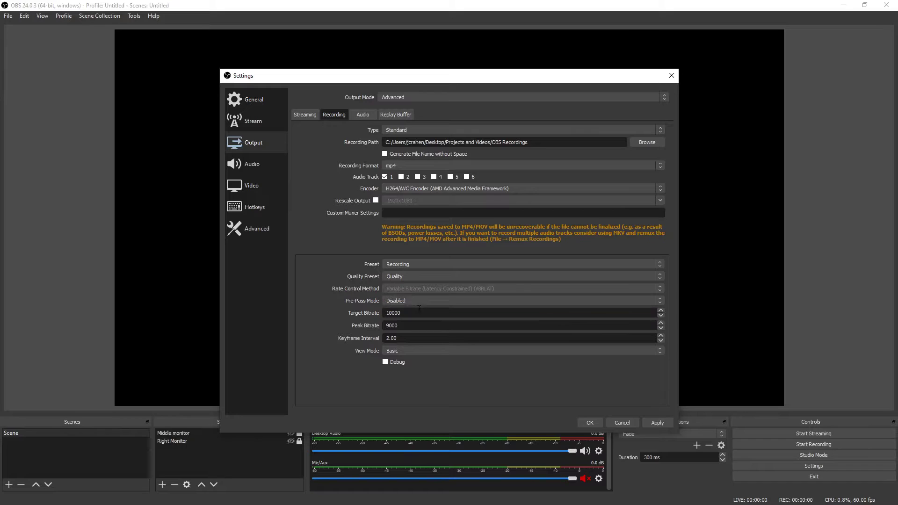
- Set the H264 encoder's target bitrate and peak bitrate to 40000 each and apply the settings
{"action": "left_click_drag", "start_coordinate": [388, 313], "coordinate": [386, 312]}
{"action": "left_click_drag", "start_coordinate": [386, 325], "coordinate": [389, 328]}
{"action": "type", "text": "4"}
{"action": "left_click", "coordinate": [660, 422]}
- Switch the recording encoder to H265/HEVC Encoder (AMD Advanced Media Framework) and set its quality preset to Quality
{"action": "left_click", "coordinate": [543, 189]}
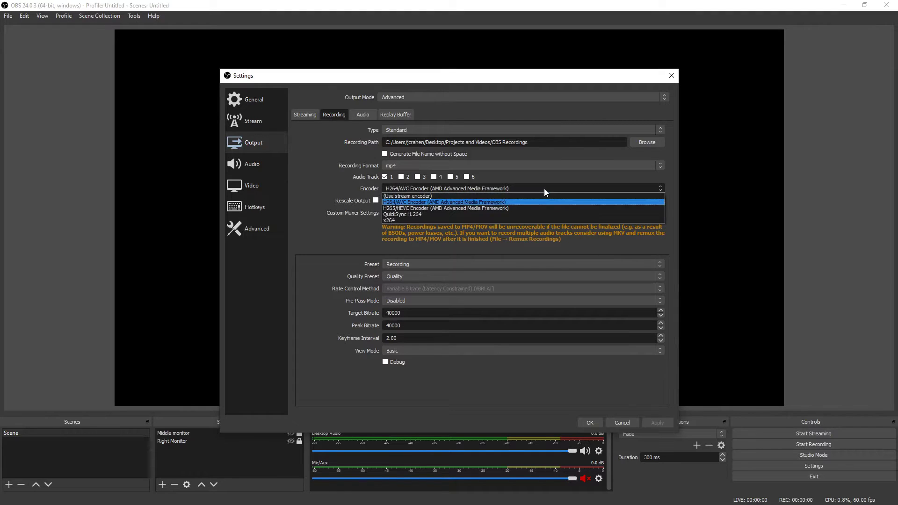
{"action": "key", "text": "Escape"}
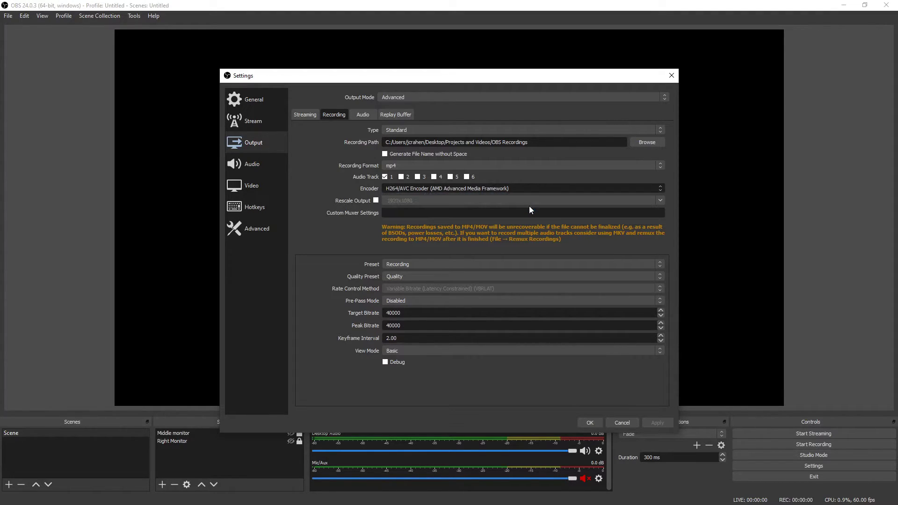
{"action": "key", "text": "Down"}
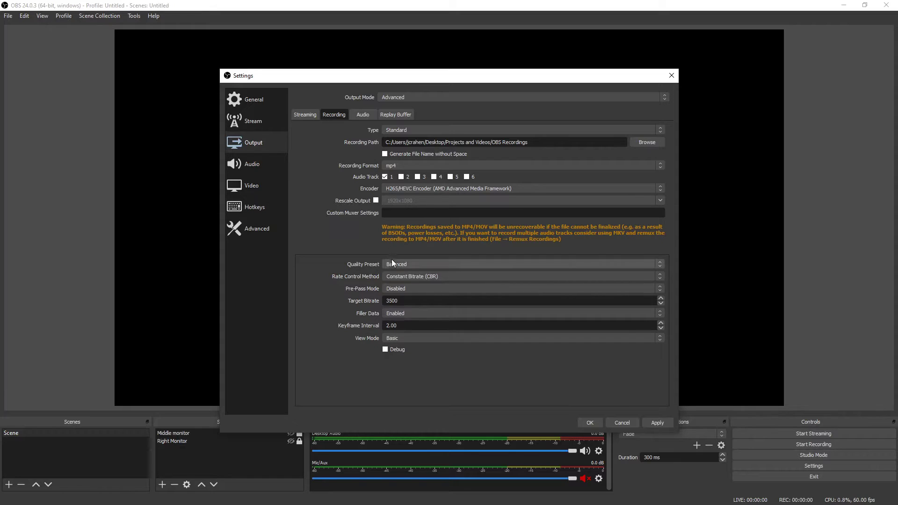
{"action": "left_click", "coordinate": [412, 265]}
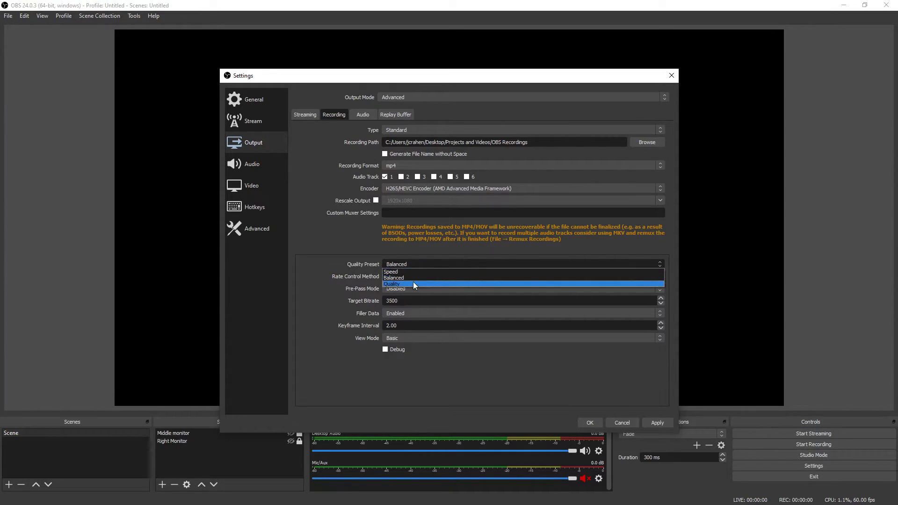
{"action": "left_click", "coordinate": [414, 282]}
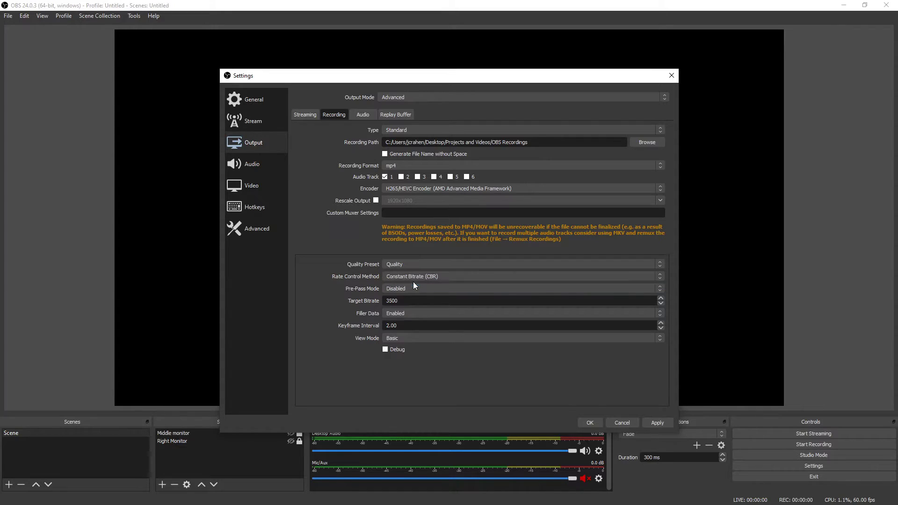
- Set the rate control method to Constant QP (CQP), with both I-Frame QP and P-Frame QP at 15
{"action": "left_click", "coordinate": [451, 276]}
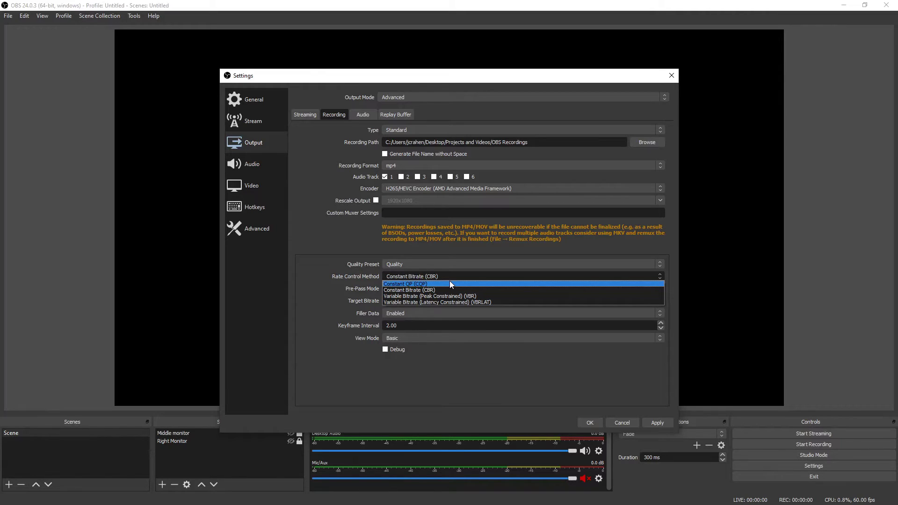
{"action": "left_click", "coordinate": [450, 283]}
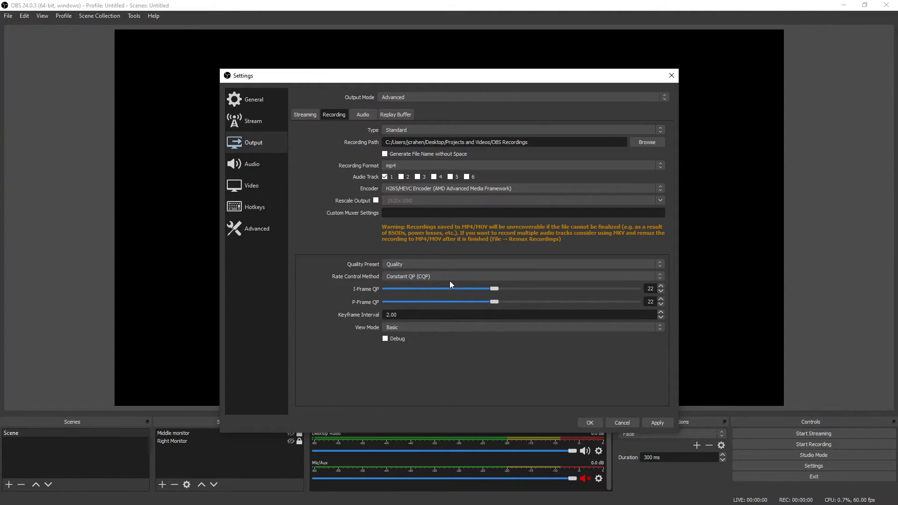
{"action": "mouse_move", "coordinate": [450, 276]}
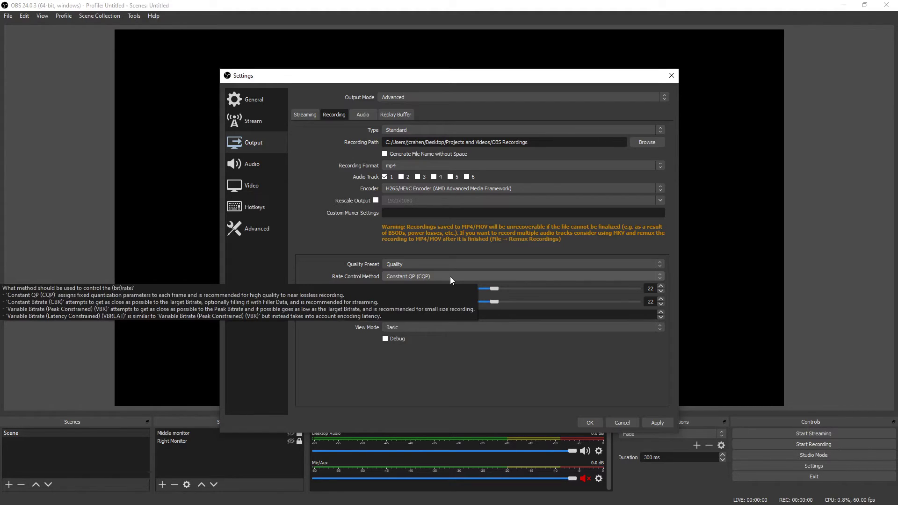
{"action": "left_click_drag", "start_coordinate": [646, 289], "coordinate": [665, 288]}
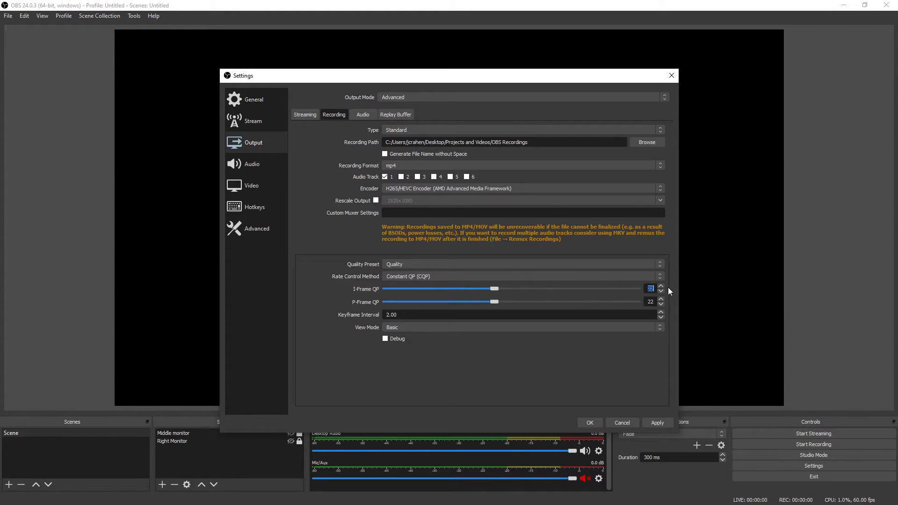
{"action": "type", "text": "15"}
{"action": "double_click", "coordinate": [651, 301]}
{"action": "type", "text": "15"}
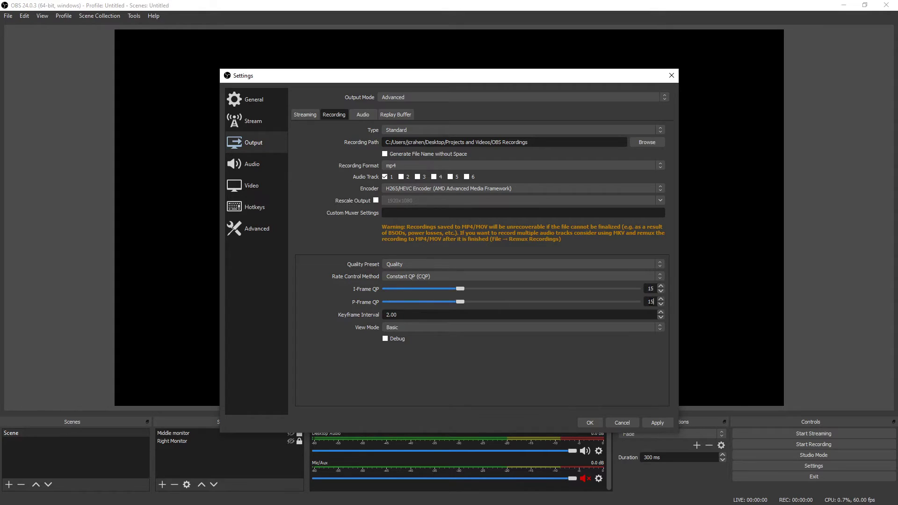